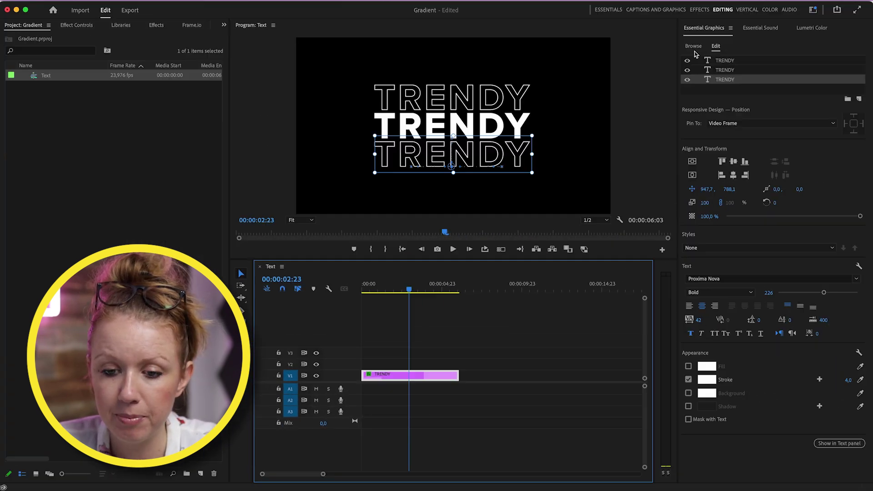
Select the middle TRENDY layer and bring up its white fill's Color Picker fill-type list
left_click(728, 61)
left_click(725, 70)
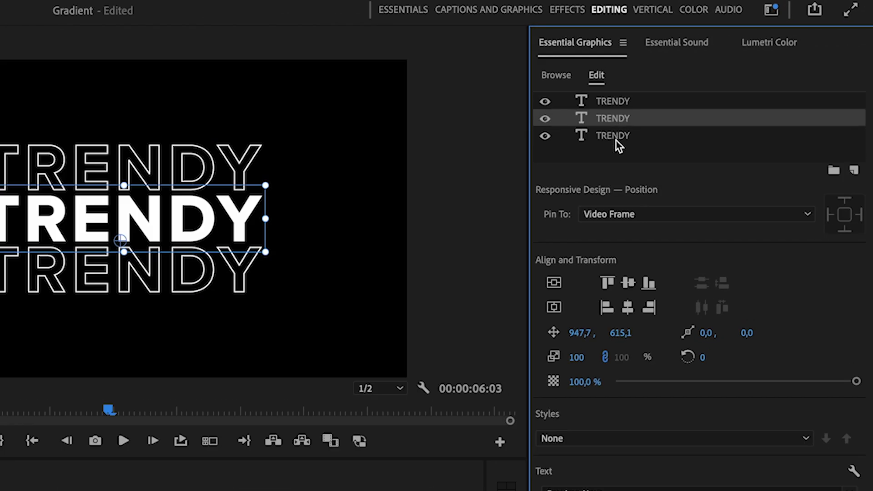
left_click(725, 79)
left_click(613, 120)
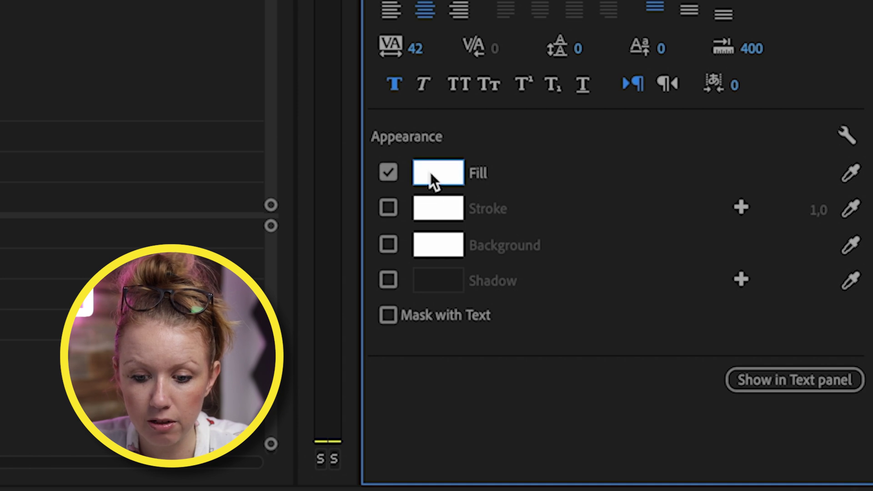
left_click(431, 174)
left_click(384, 108)
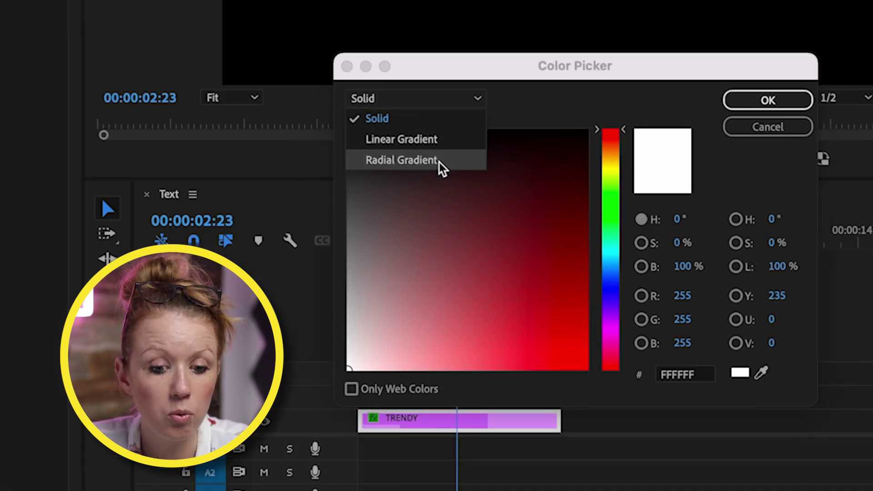
Switch the fill to Linear Gradient with an orange left stop and deep purple right stop
left_click(434, 141)
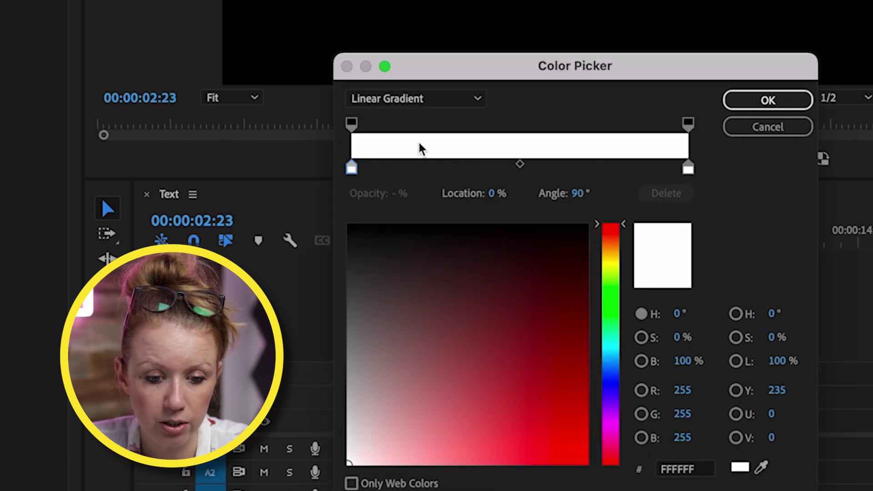
left_click(350, 172)
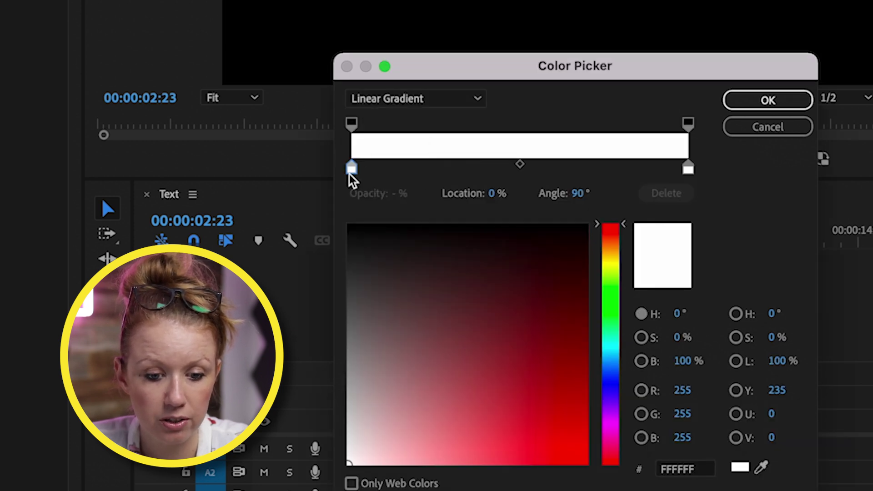
left_click_drag(610, 230, 617, 394)
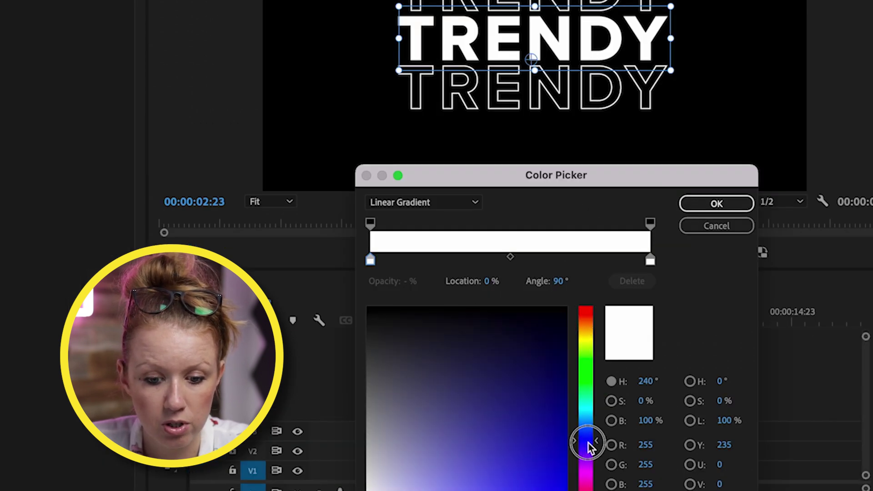
left_click_drag(590, 448, 592, 325)
left_click(555, 490)
left_click(651, 261)
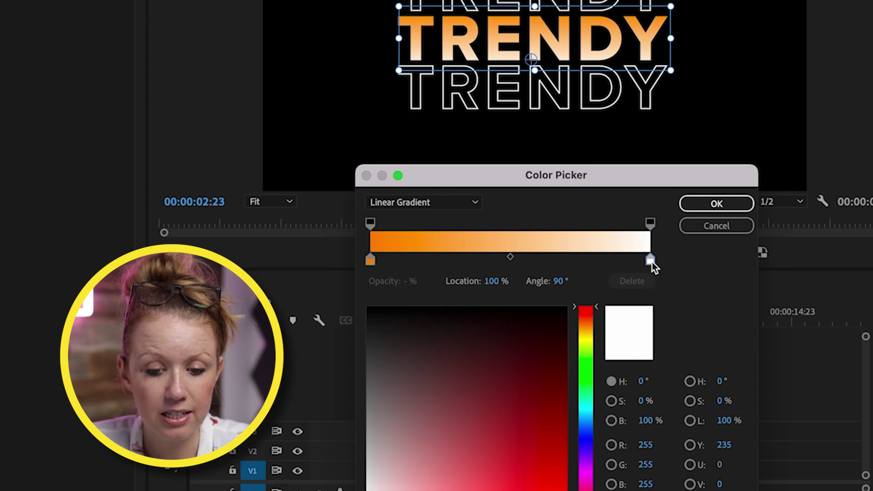
left_click_drag(586, 473, 583, 468)
mouse_move(509, 432)
left_mouse_down()
mouse_move(544, 401)
mouse_move(528, 399)
left_mouse_up()
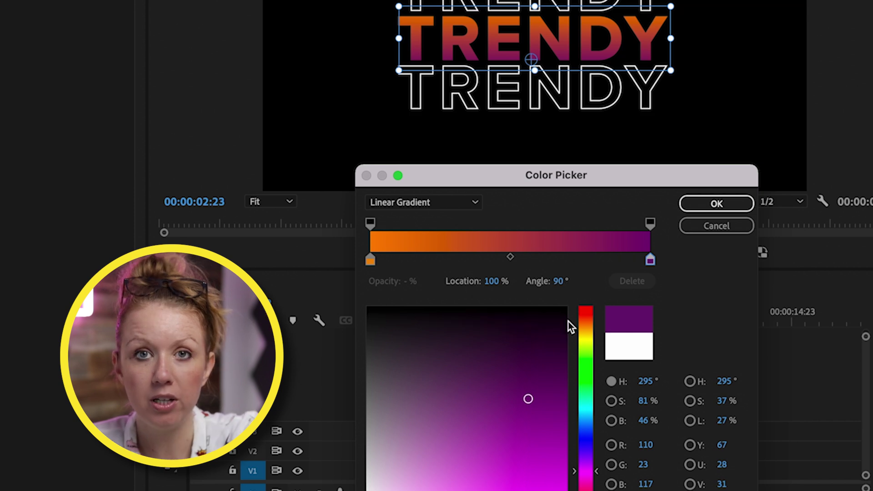
Add an orange stop at 50% and set the gradient angle to 90°
mouse_move(563, 286)
left_mouse_down()
mouse_move(570, 278)
mouse_move(656, 294)
mouse_move(535, 285)
mouse_move(552, 287)
left_mouse_up()
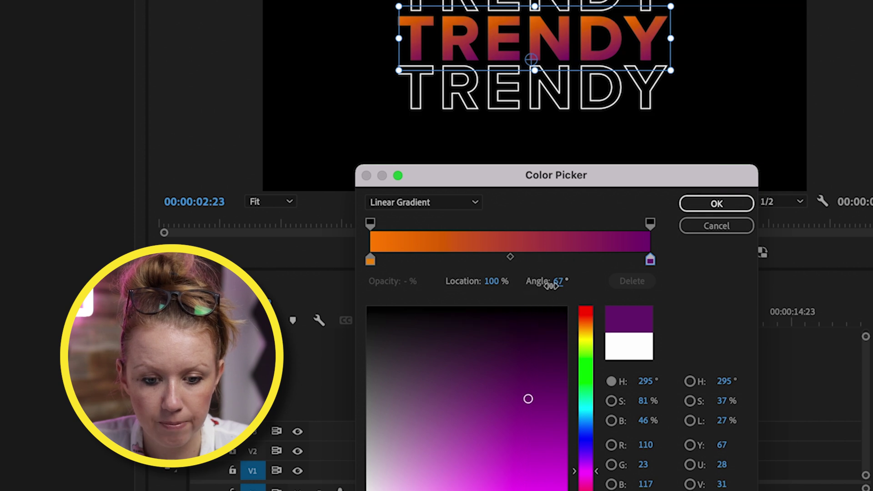
mouse_move(512, 266)
left_mouse_down()
mouse_move(427, 271)
mouse_move(491, 259)
mouse_move(416, 259)
mouse_move(566, 260)
mouse_move(511, 266)
left_mouse_up()
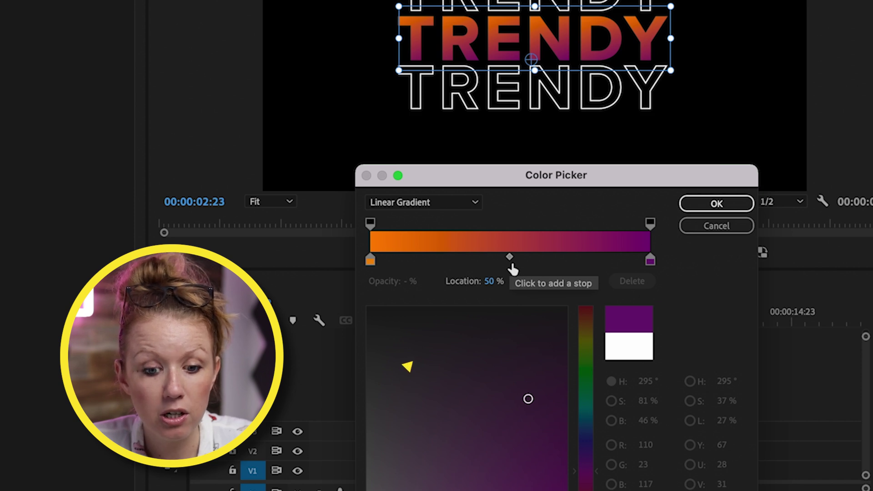
left_click(512, 265)
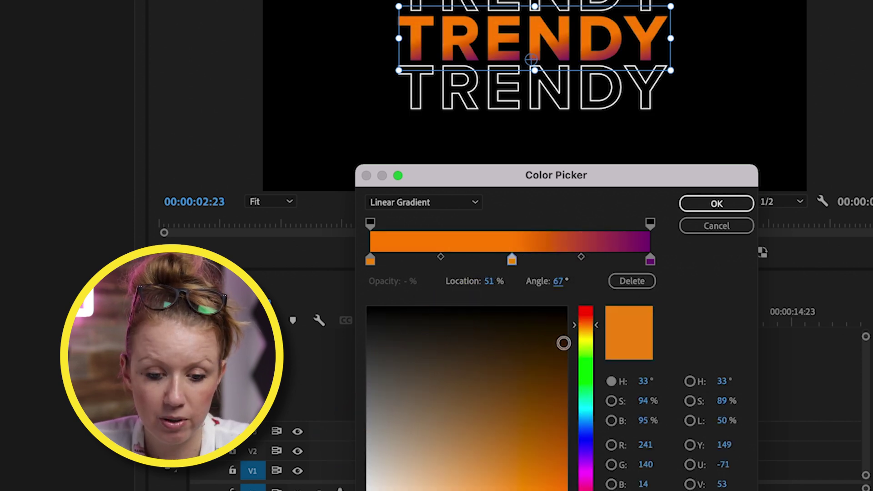
type("90")
key("Return")
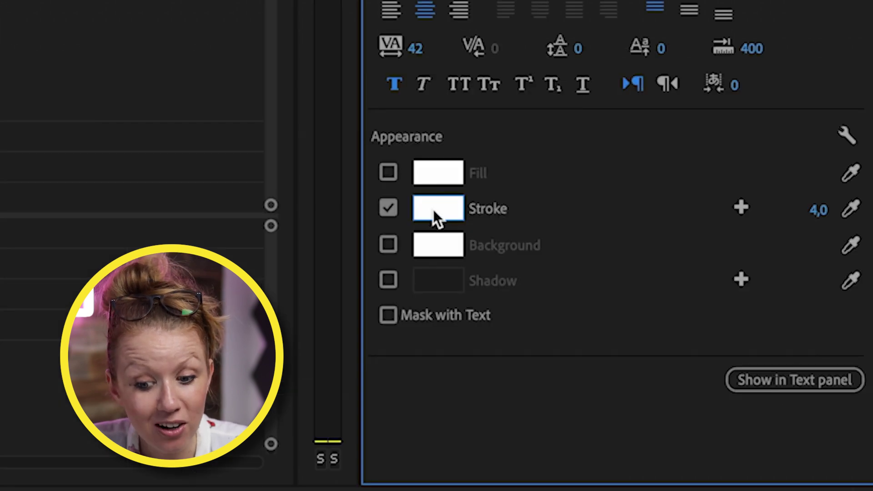
Change the top TRENDY stroke to an orange-to-purple Linear Gradient
left_click(433, 209)
left_click(436, 317)
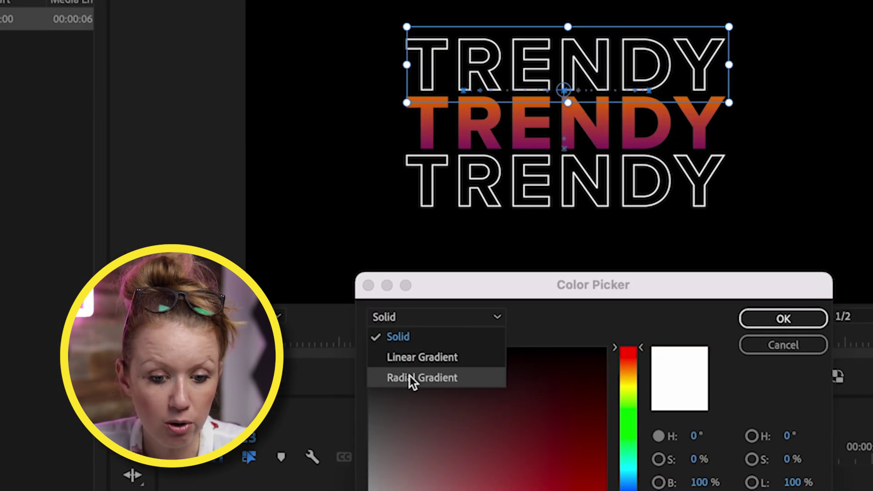
left_click(413, 358)
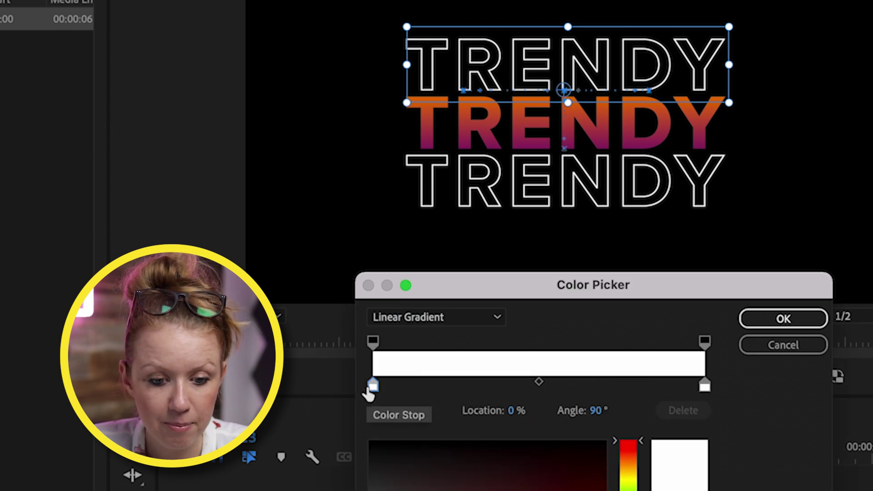
left_click(632, 471)
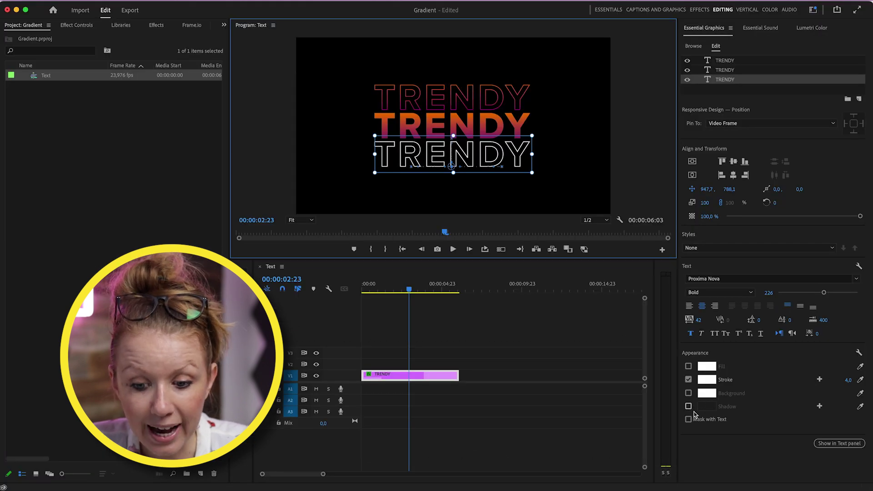
Enable Shadow on the bottom TRENDY line and inspect its colour settings
left_click(689, 406)
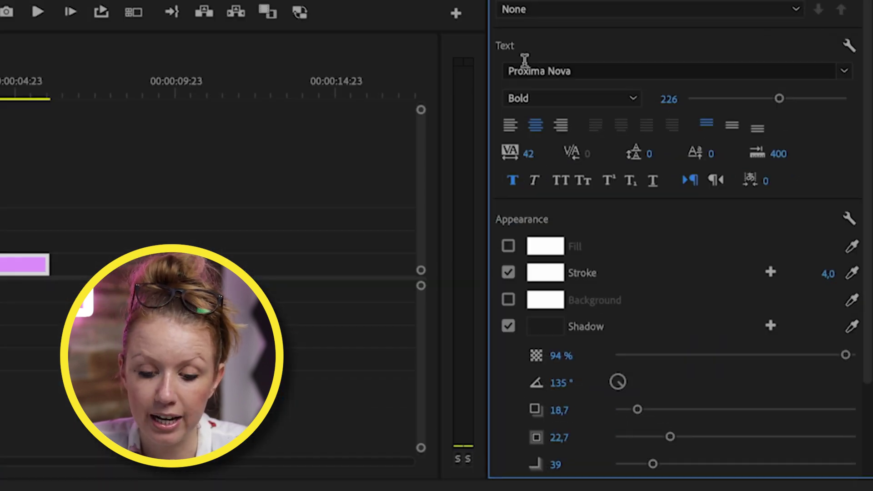
scroll(627, 359, "down", 3)
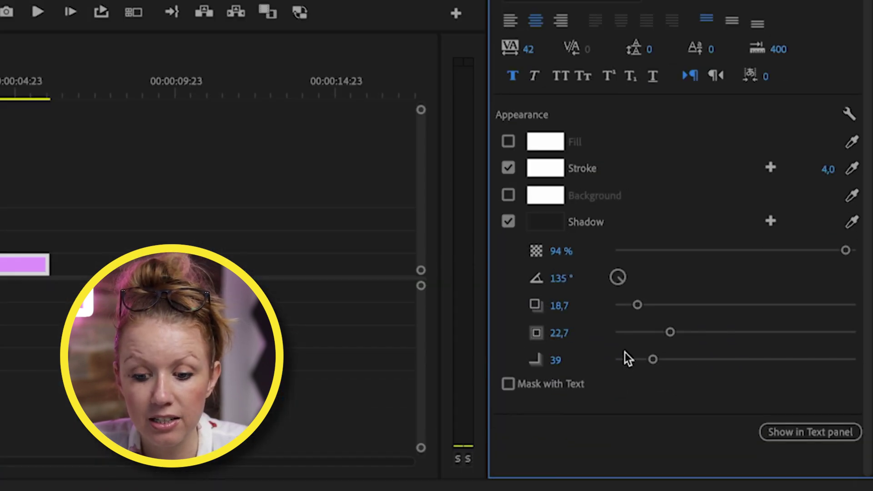
left_click(552, 227)
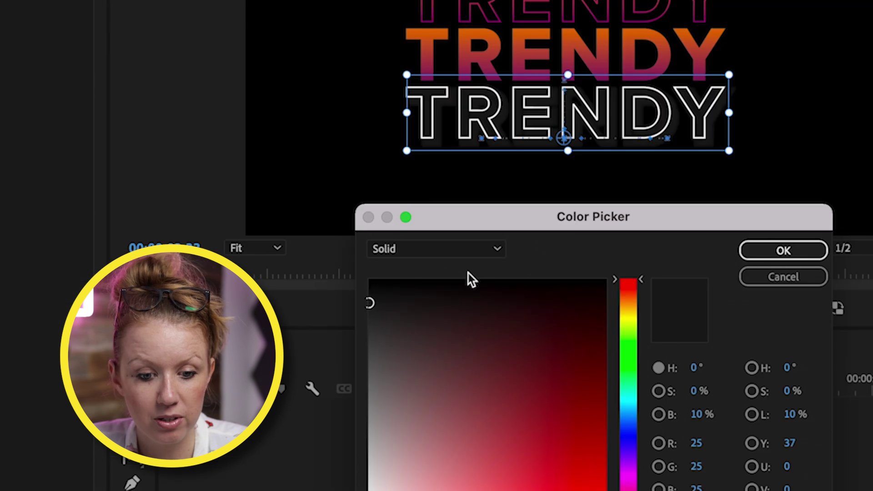
left_click(455, 254)
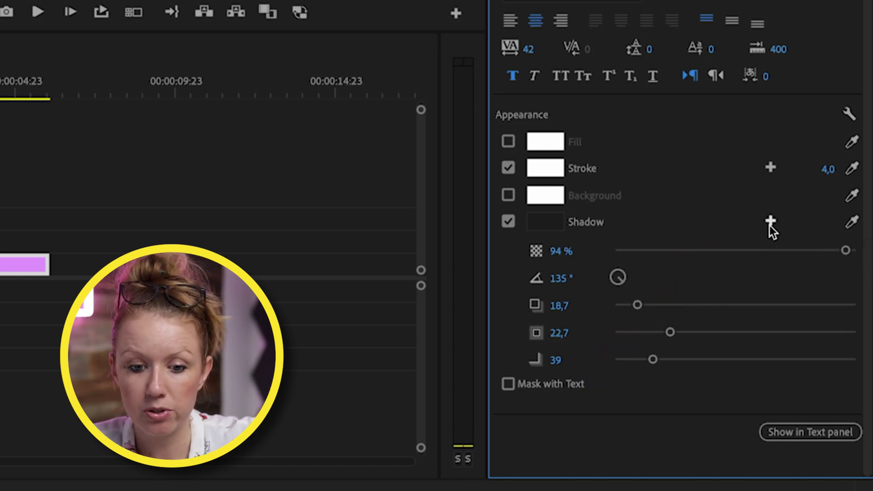
Add a second stroke to the bottom TRENDY and set its width to 37
left_click(771, 168)
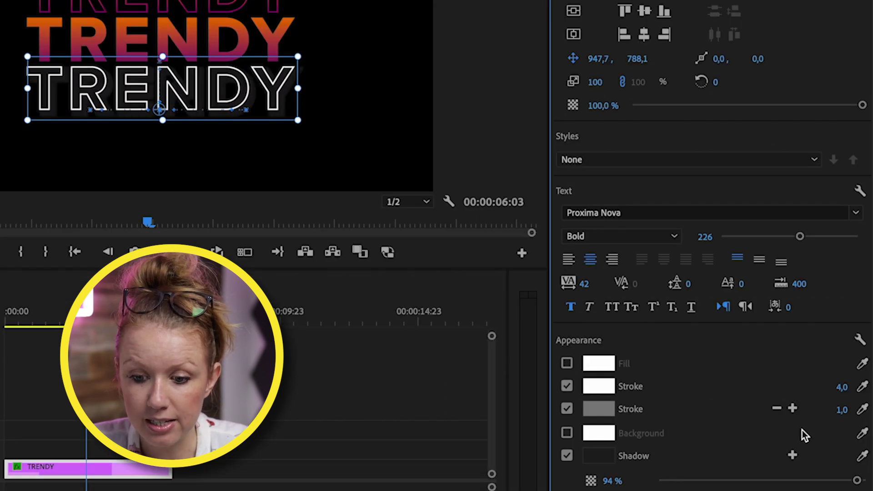
left_click(839, 412)
type("30")
key("Return")
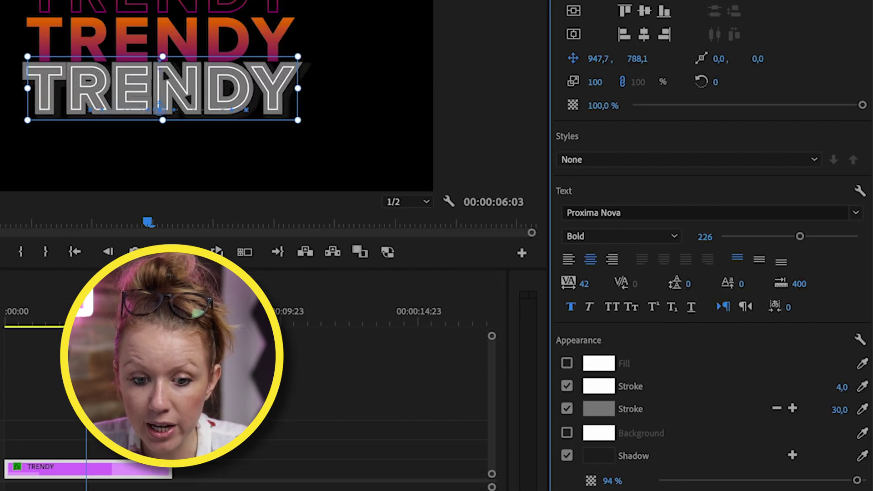
type("37")
key("Return")
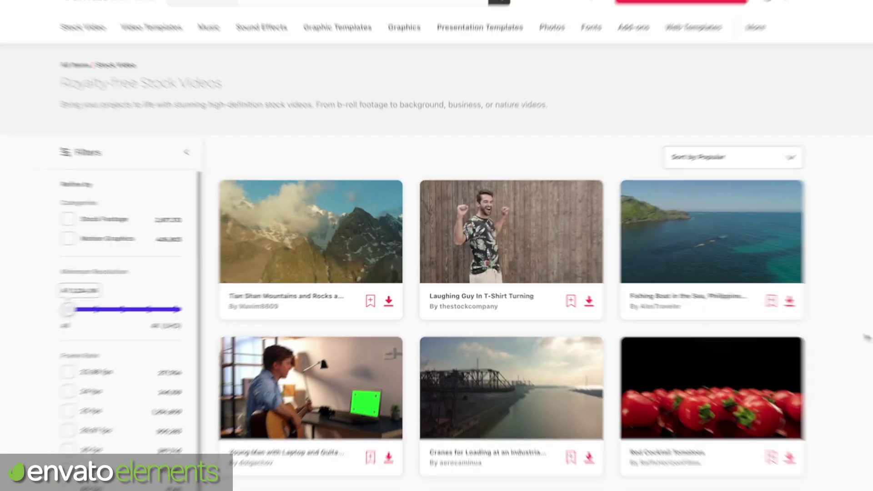
Tick Premiere Pro under Applications Supported in the Video Templates filters
scroll(682, 273, "down", 4)
scroll(843, 333, "down", 4)
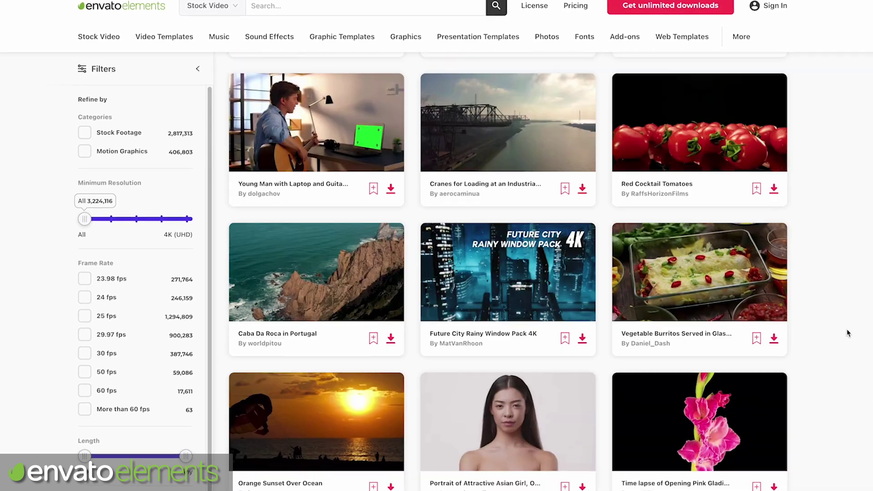
scroll(859, 335, "down", 5)
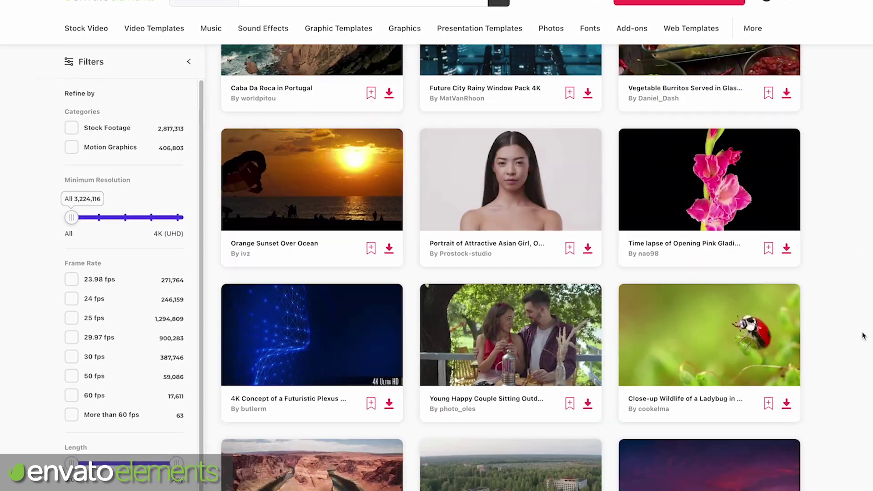
scroll(513, 273, "down", 4)
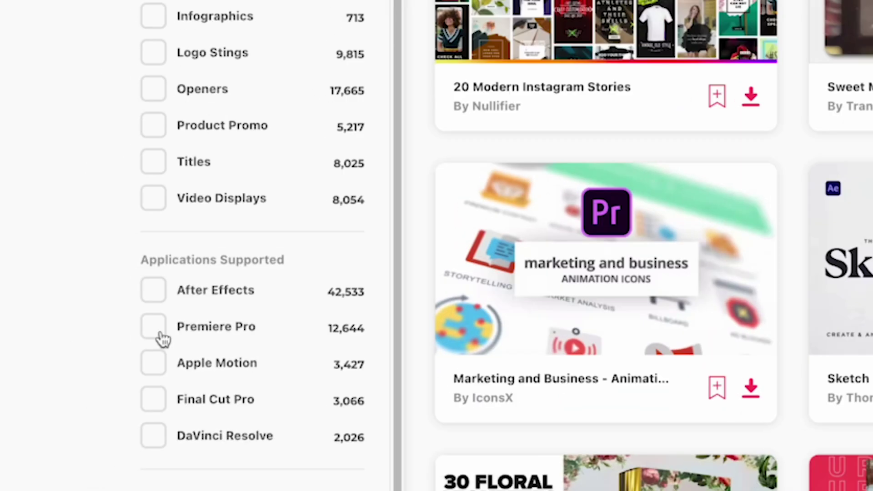
left_click(93, 427)
scroll(860, 359, "down", 3)
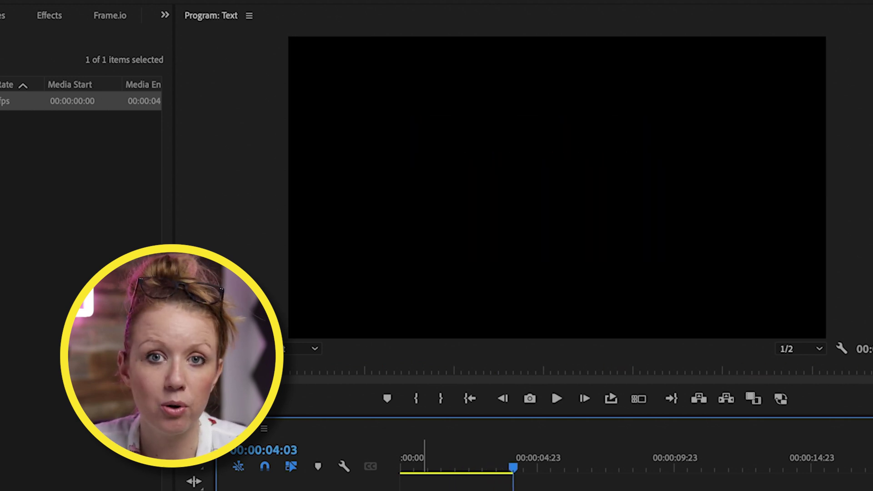
key("space")
key("space")
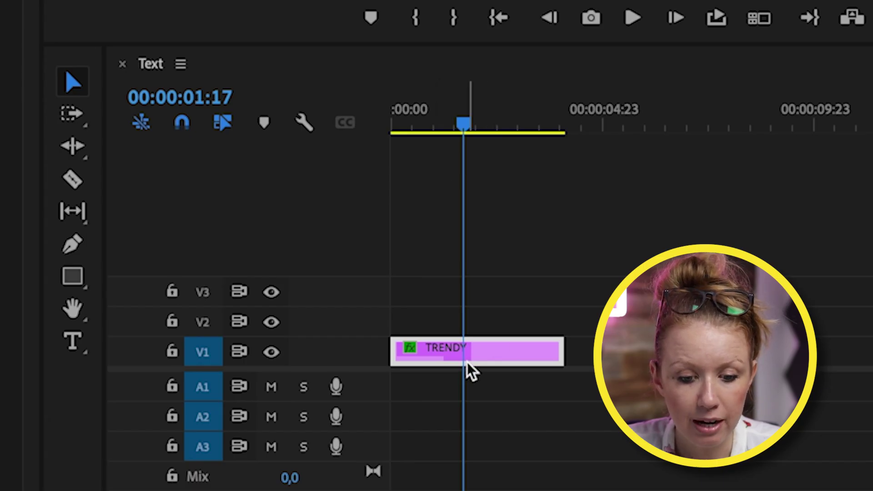
Draw a full-frame rectangle and move Shape 01 below the three TRENDY layers
left_click(73, 278)
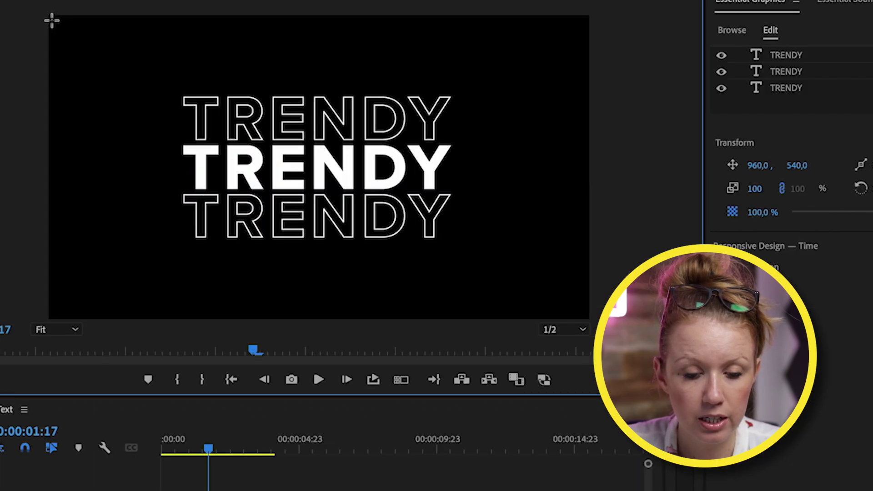
left_click_drag(52, 20, 591, 323)
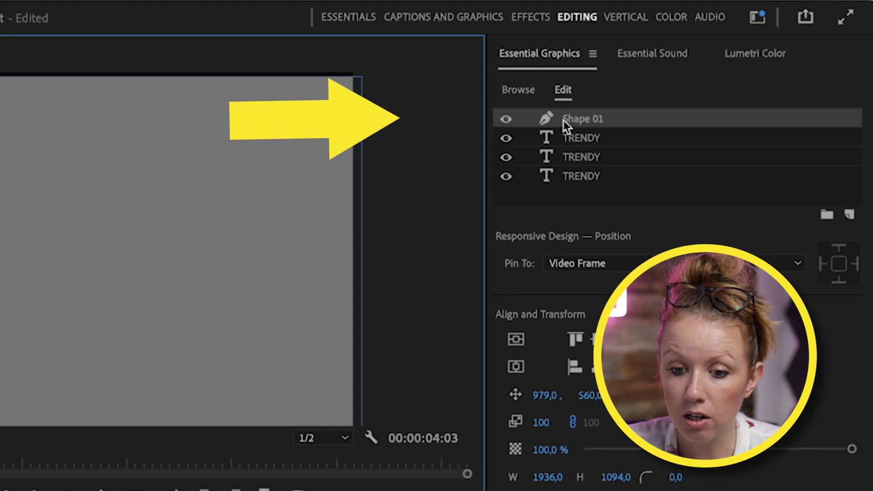
left_click(578, 121)
left_click_drag(577, 122, 572, 191)
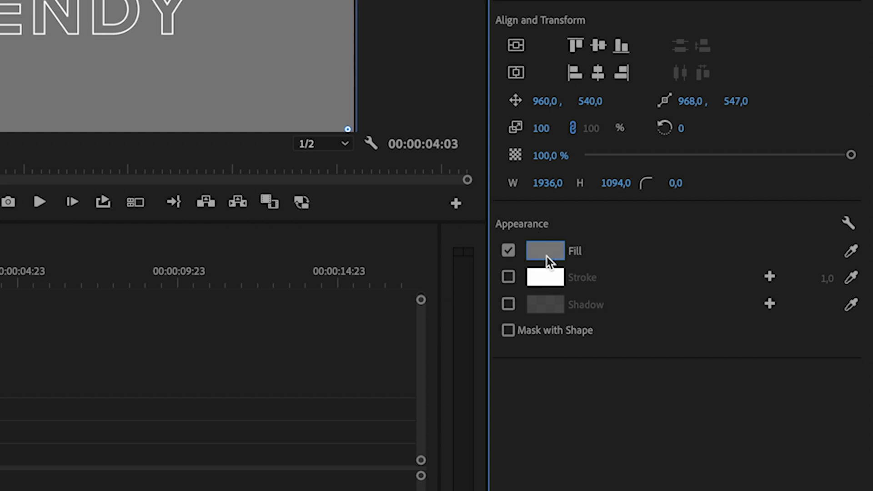
Set the rectangle's fill to an orange-to-purple Linear Gradient and apply it
left_click(547, 256)
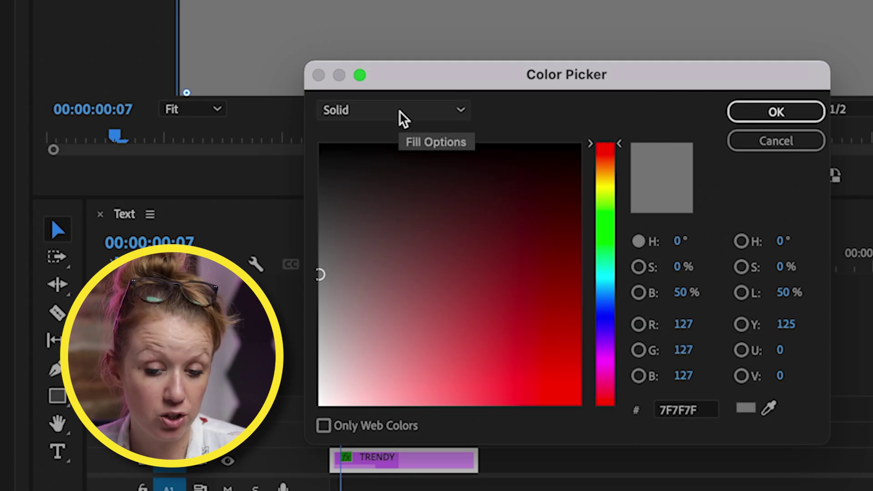
left_click(399, 111)
left_click(389, 155)
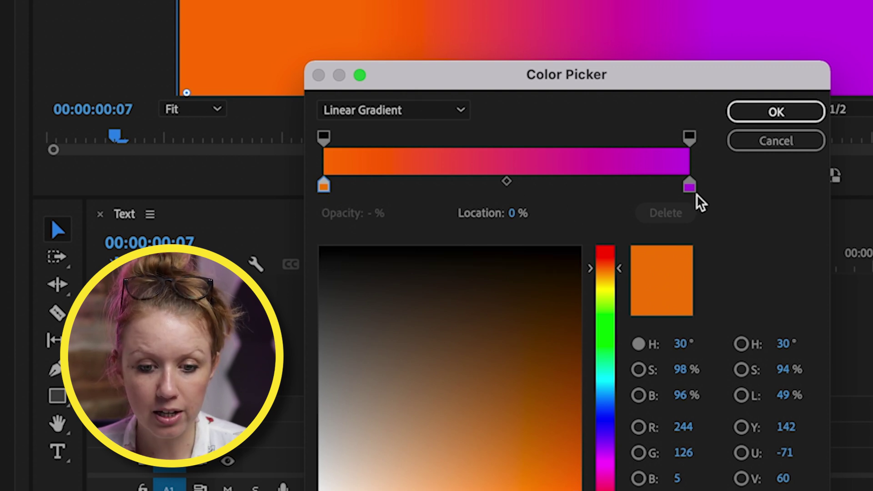
left_click(357, 112)
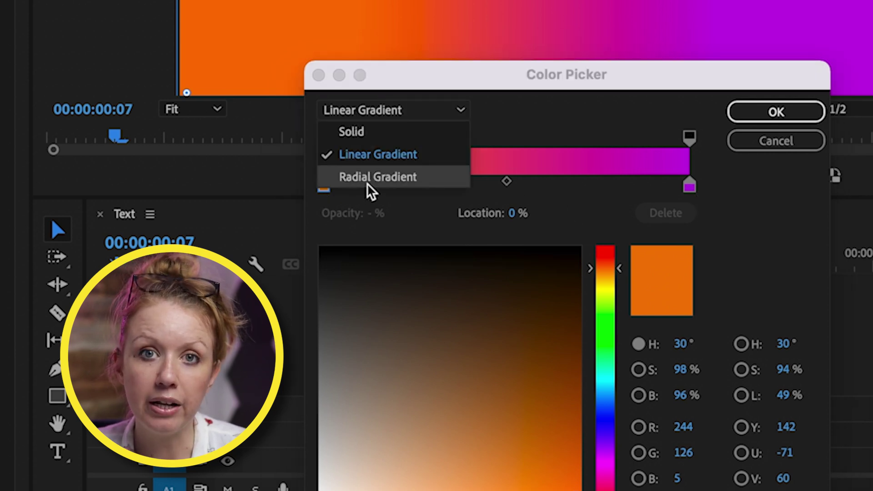
left_click(379, 155)
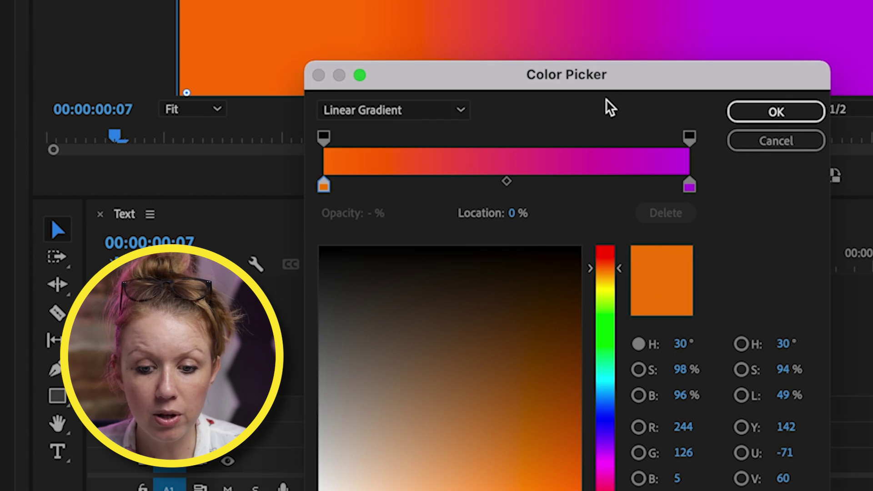
left_click(764, 113)
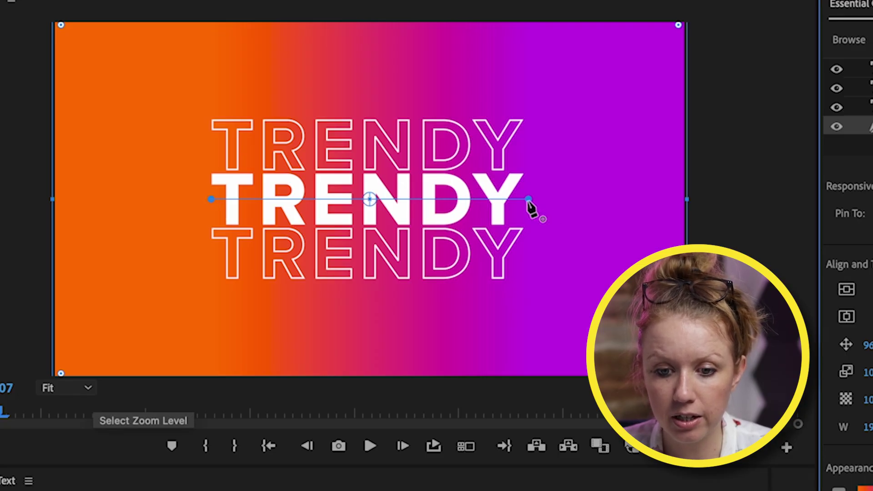
Move the gradient end handle to the top-right corner and start handle to bottom-left
left_click_drag(530, 206, 514, 133)
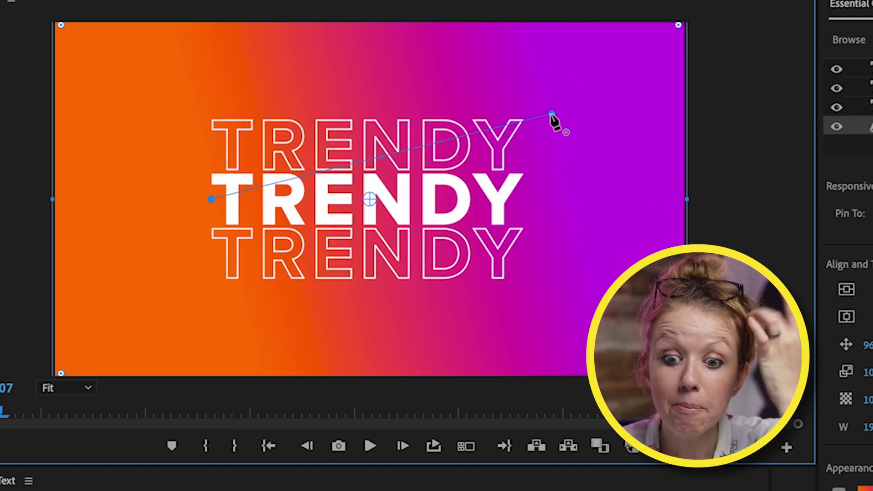
left_click_drag(552, 114, 686, 24)
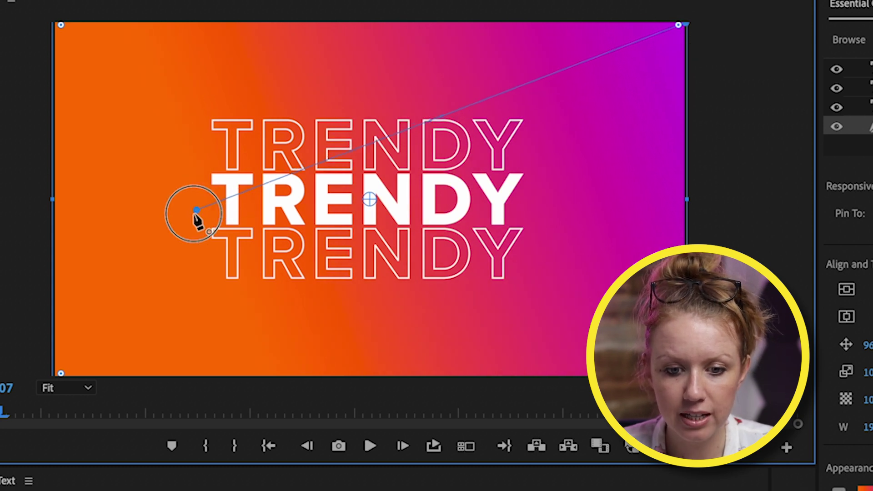
left_click_drag(186, 233, 63, 374)
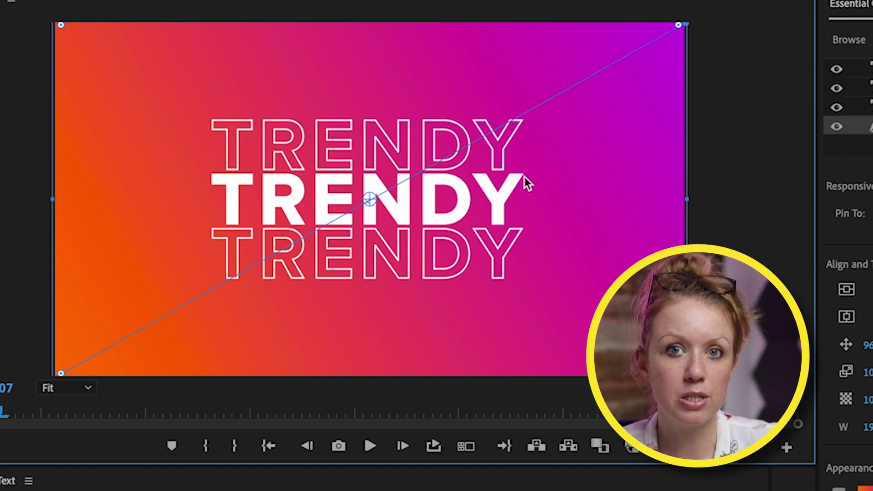
Preview playback, then park the playhead at 00:00:02:19
key("space")
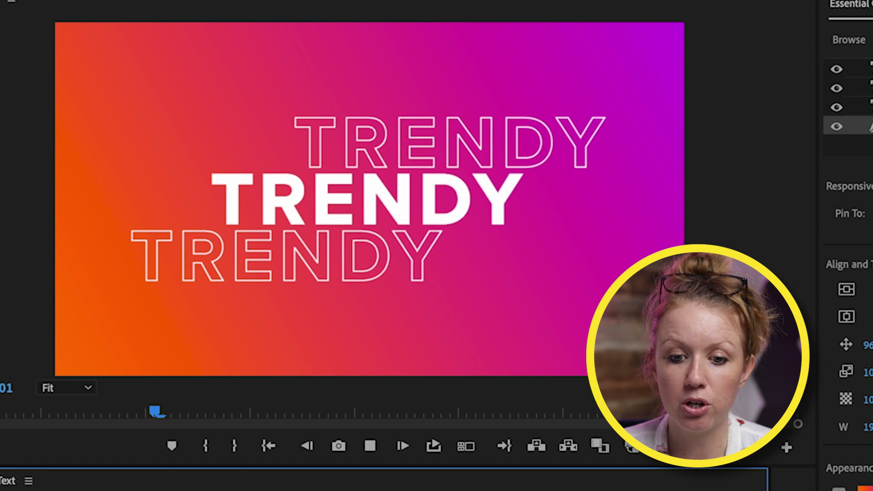
left_click(414, 290)
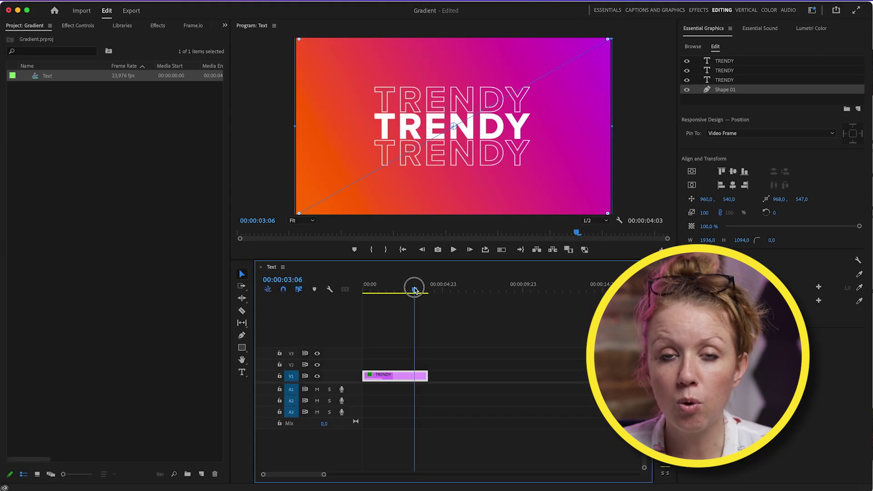
left_click_drag(415, 290, 409, 291)
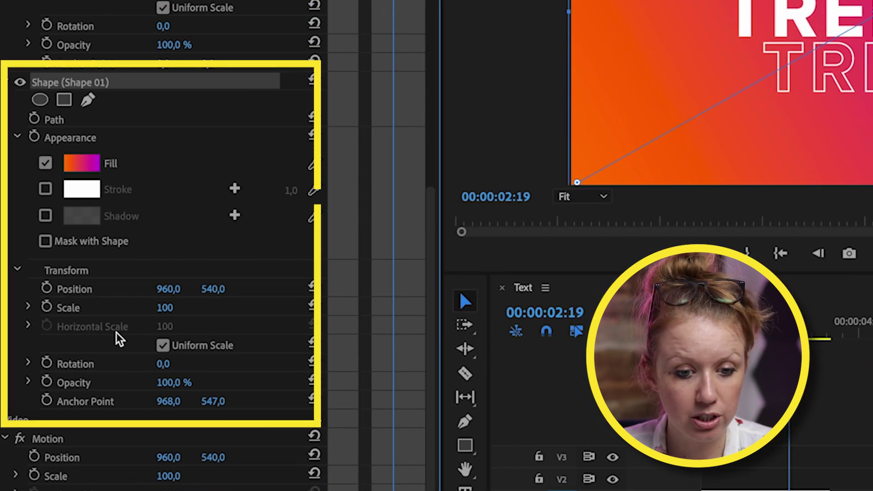
Keyframe Shape 01 opacity at 100% at 00:00:02:19 and 29% at 00:00:03:17
left_click(47, 385)
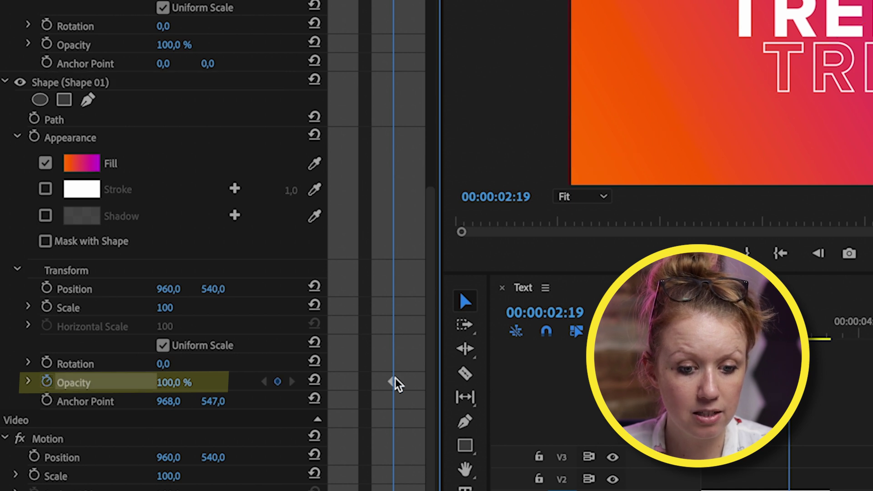
key("space")
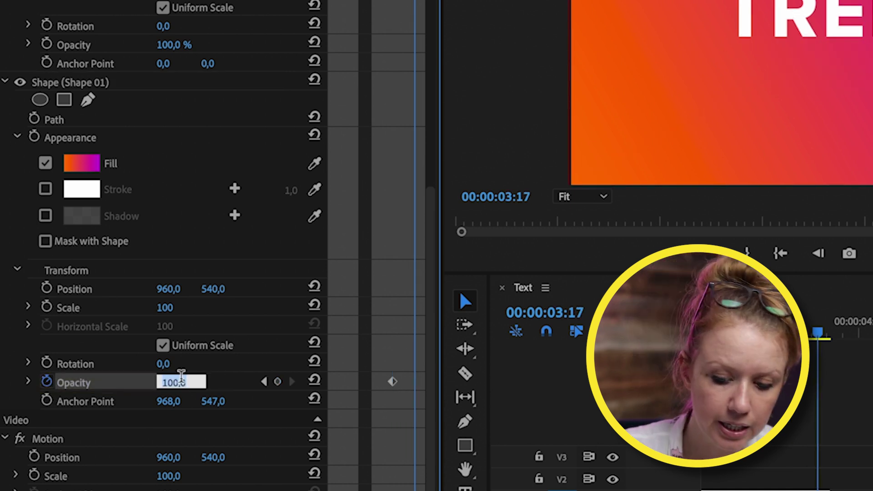
key("Return")
left_click(421, 384)
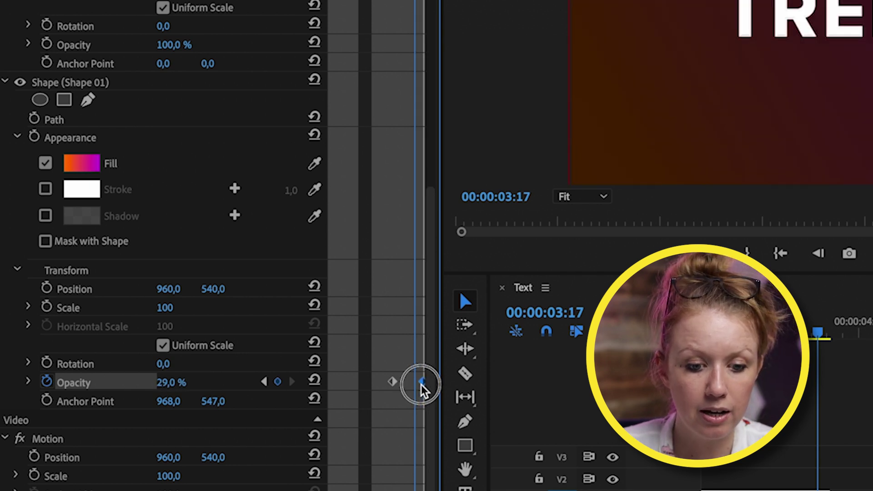